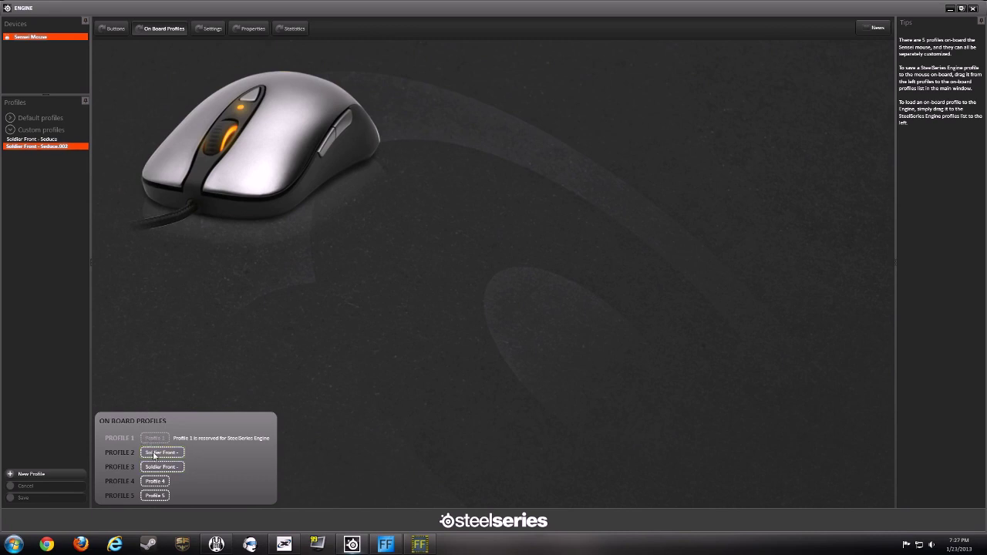
# Step: Examine the sensor, illumination and polling-rate settings of the Soldier Front - Seduce profile, including the CPI 1 LED color choices
pyautogui.click(37, 139)
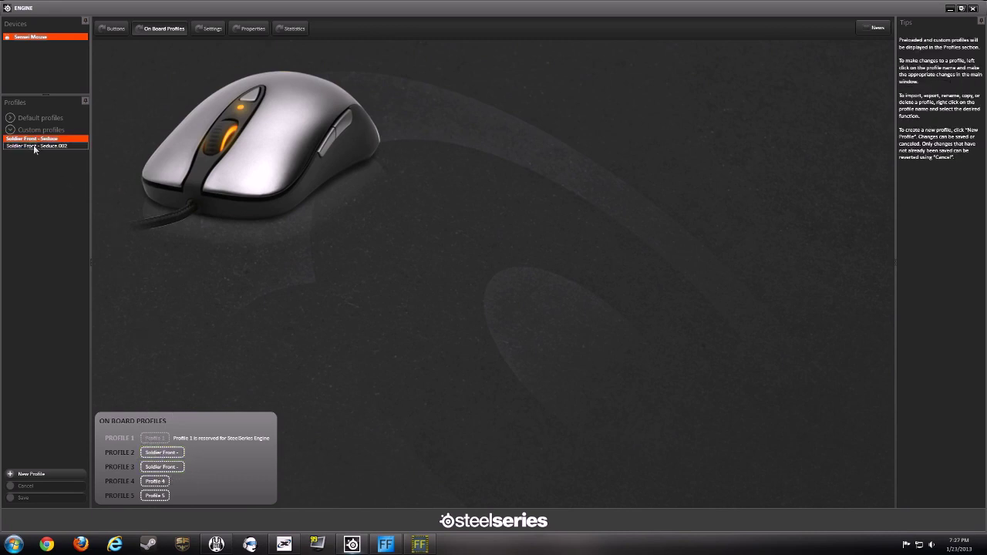
pyautogui.click(34, 146)
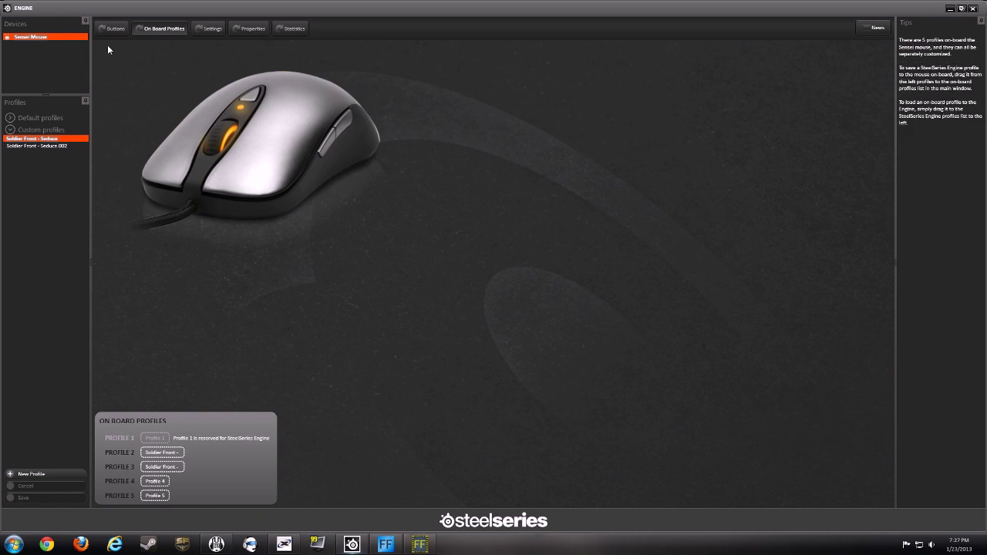
pyautogui.click(207, 29)
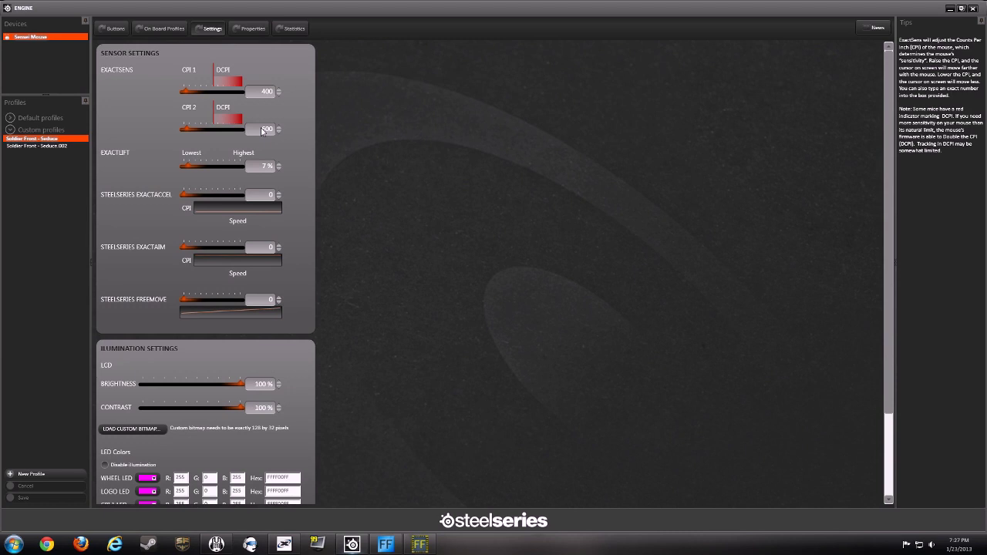
pyautogui.moveTo(264, 164)
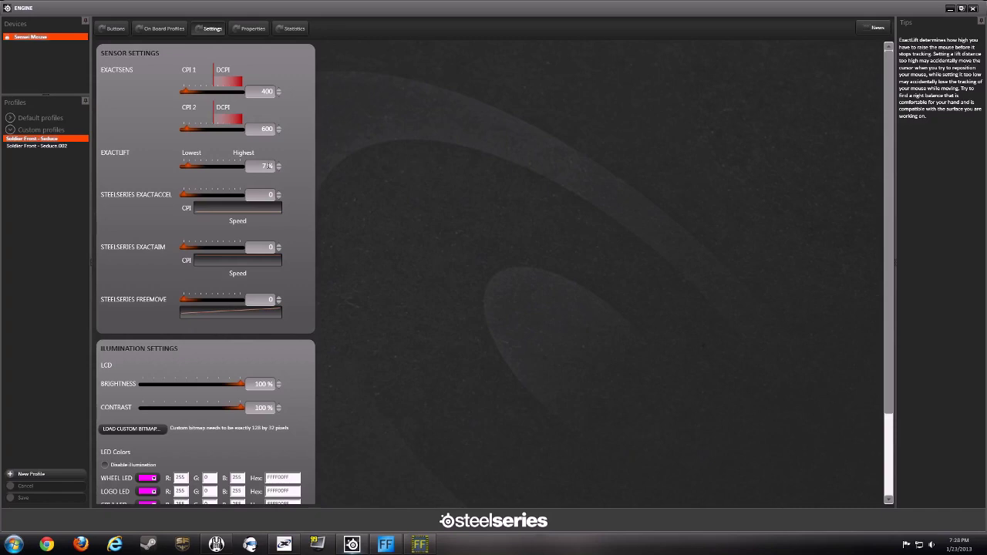
pyautogui.scroll(-3, 302, 206)
pyautogui.scroll(3, 302, 207)
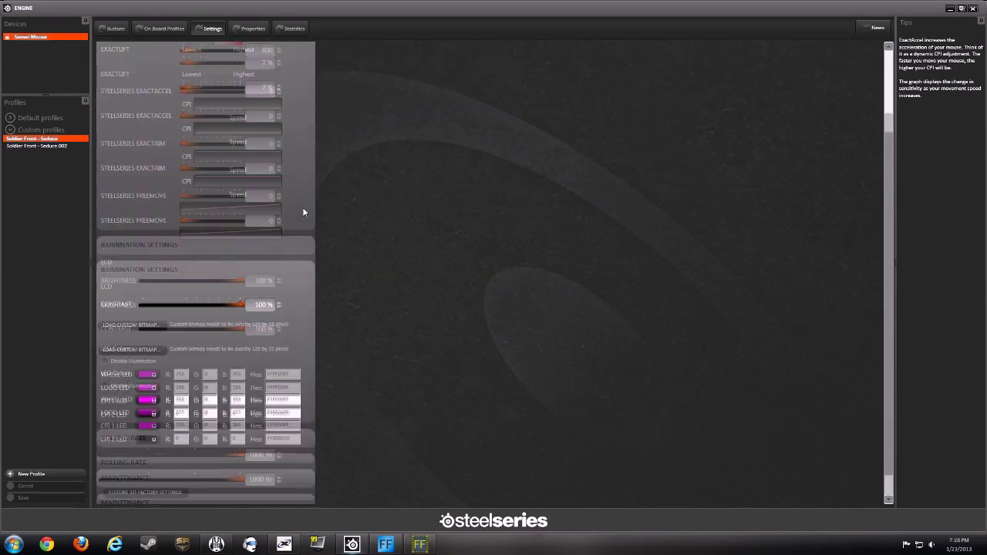
pyautogui.scroll(-3, 310, 204)
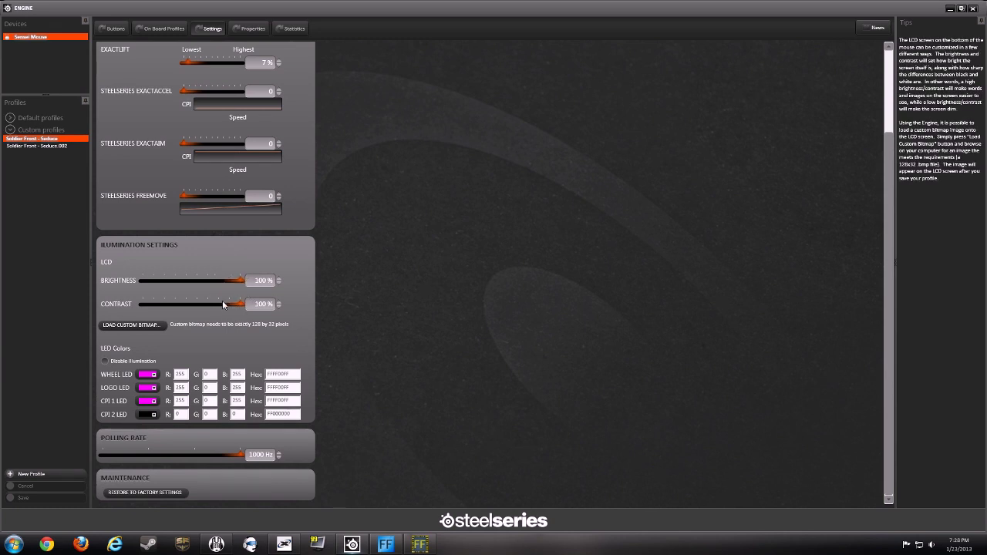
pyautogui.click(155, 405)
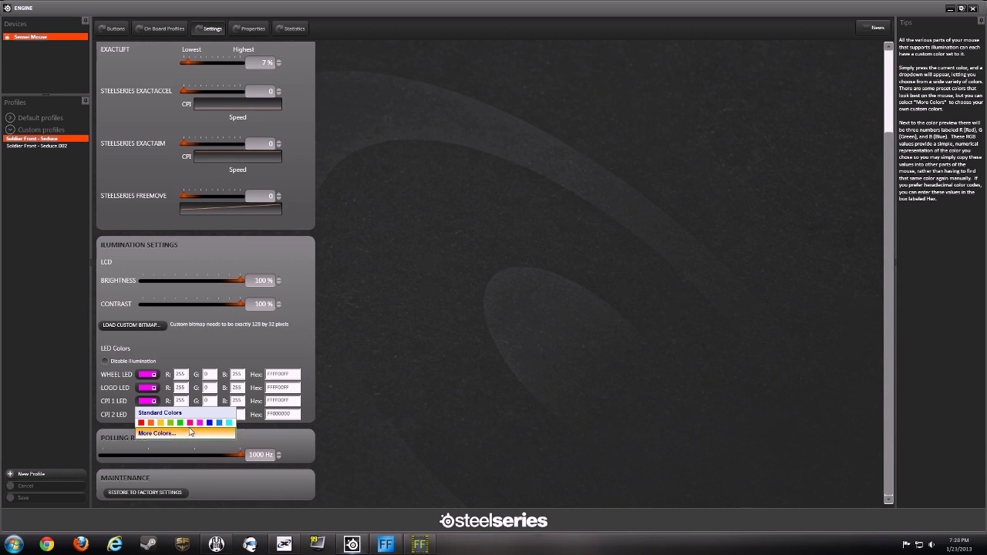
pyautogui.click(163, 354)
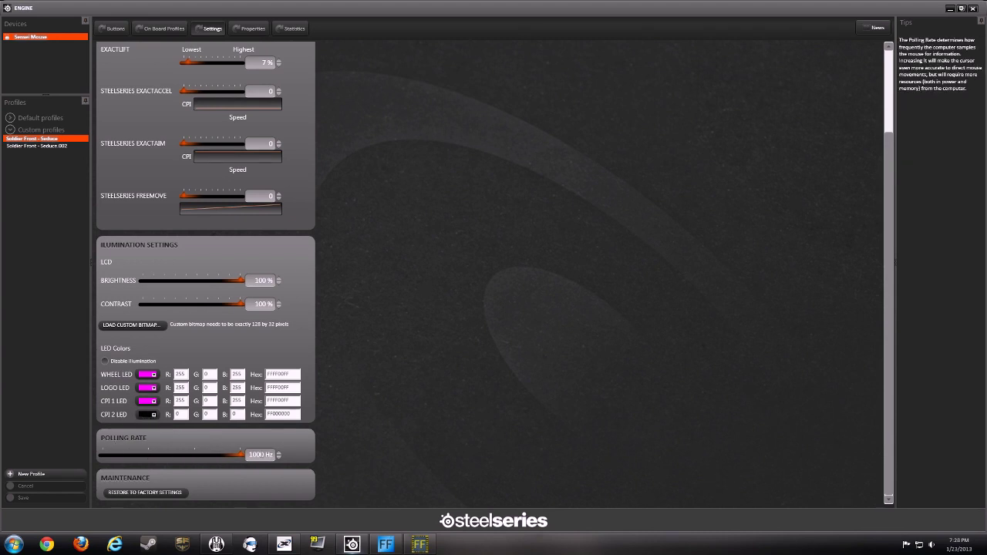
# Step: Examine the sensor and illumination settings and the button assignments of the Soldier Front - Seduce.002 profile
pyautogui.scroll(3, 266, 370)
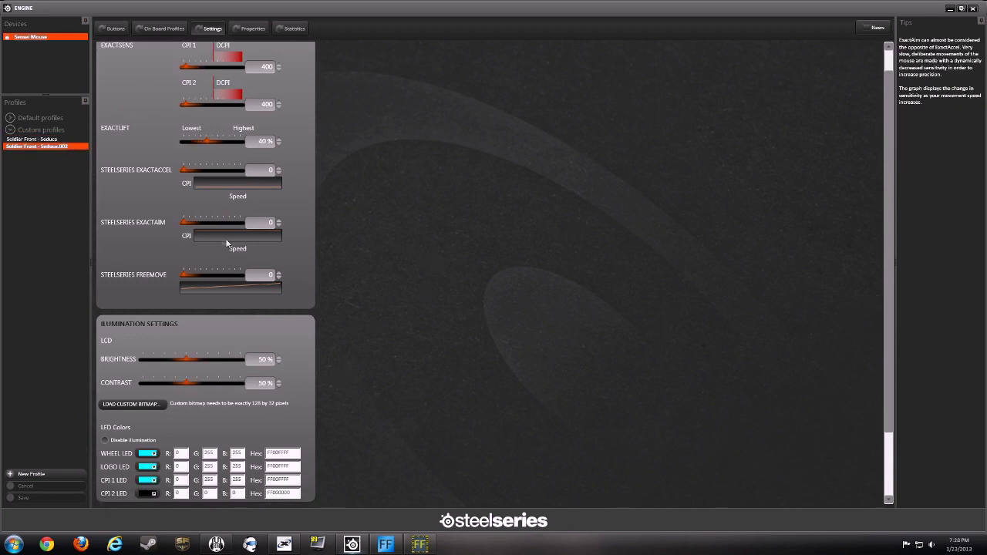
pyautogui.scroll(-1, 156, 482)
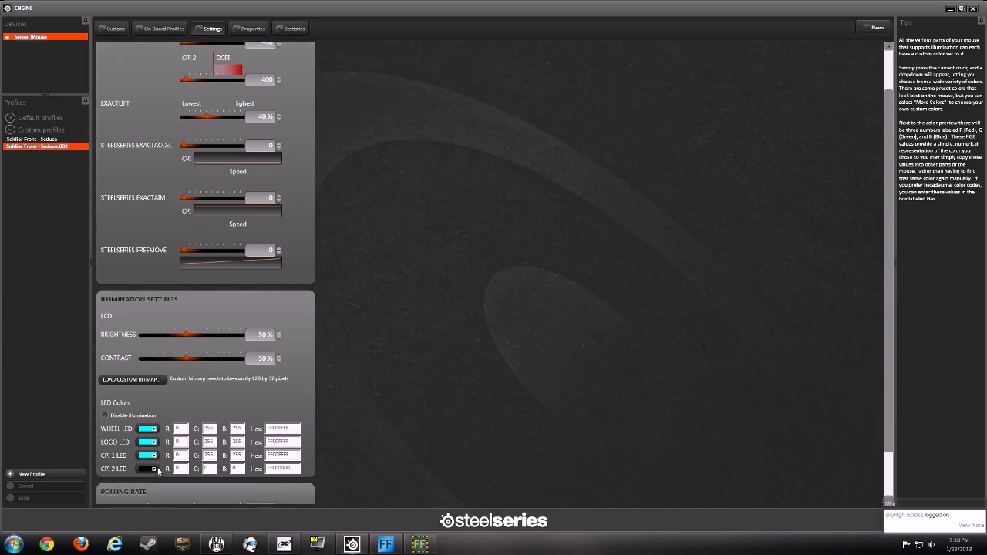
pyautogui.scroll(-2, 157, 471)
pyautogui.scroll(4, 159, 406)
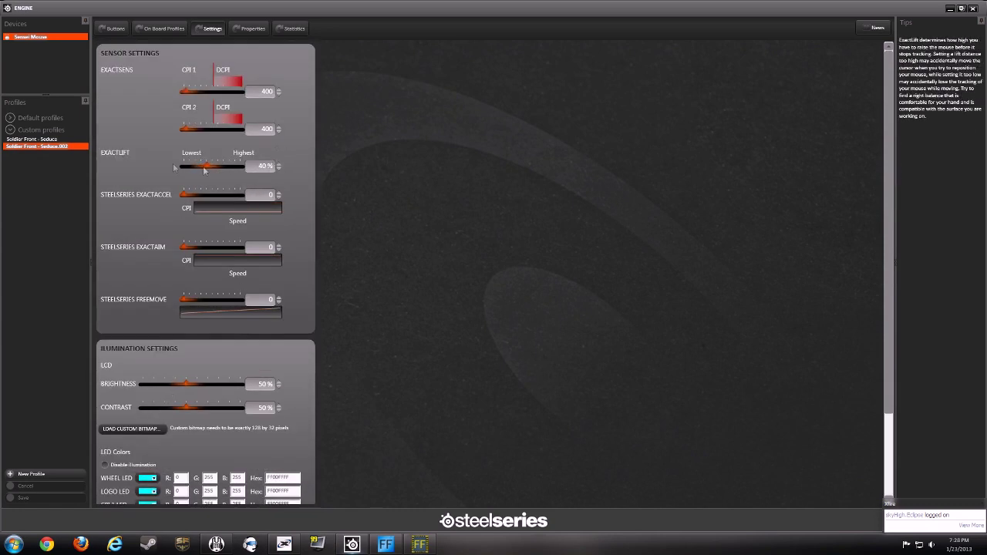
pyautogui.scroll(-4, 232, 370)
pyautogui.scroll(4, 224, 417)
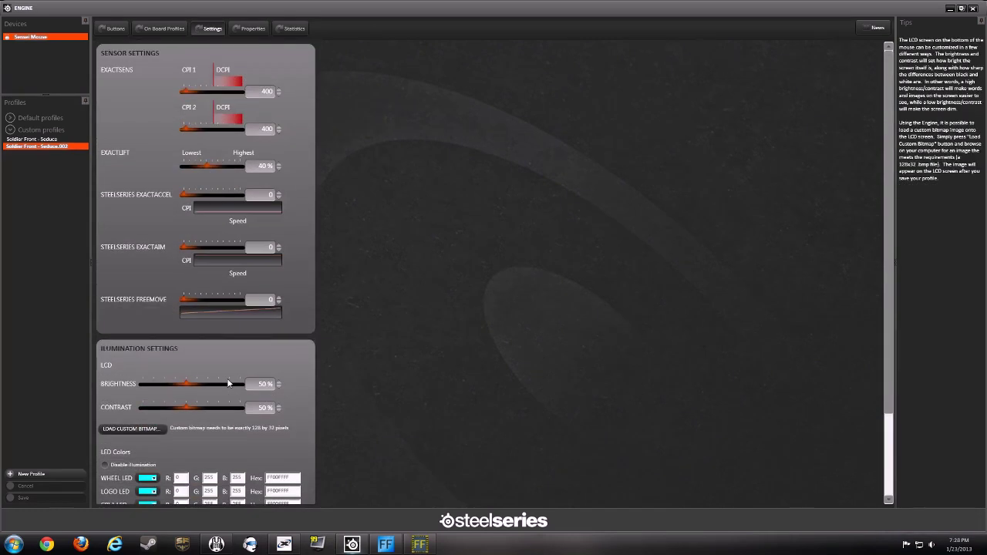
pyautogui.scroll(-3, 228, 383)
pyautogui.click(116, 28)
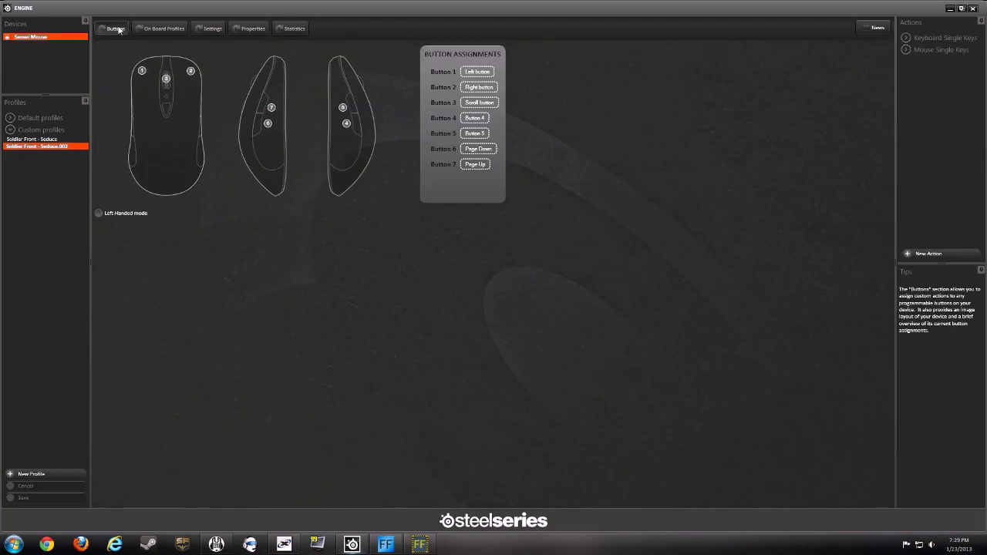
# Step: Show the on-board profiles with the default profiles listed, and keep the current Windows color scheme without further messages
pyautogui.click(160, 28)
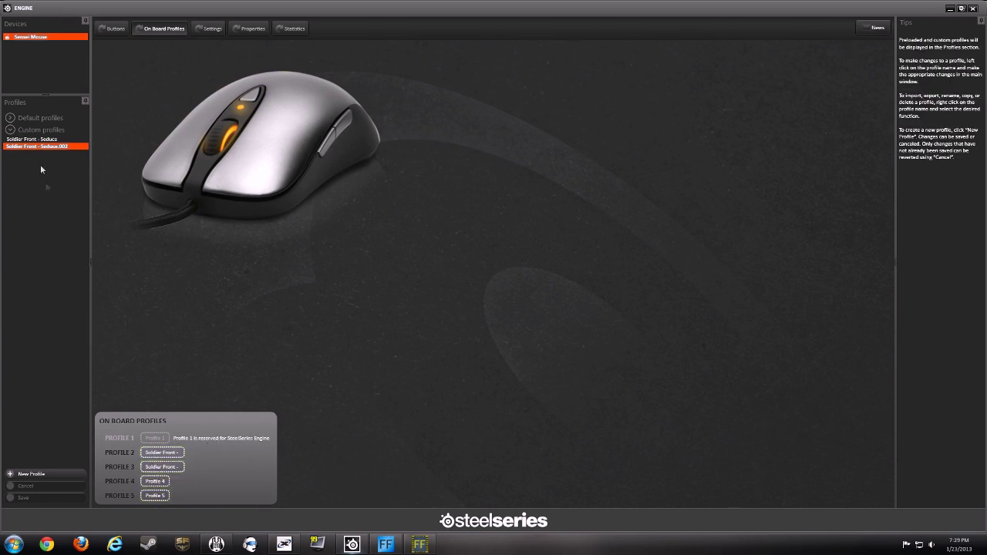
pyautogui.click(10, 117)
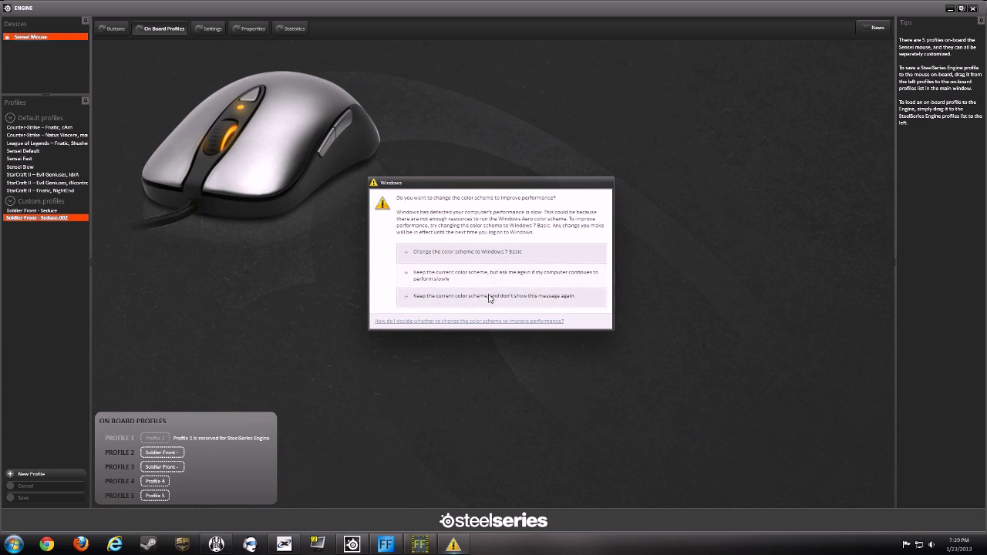
pyautogui.click(489, 300)
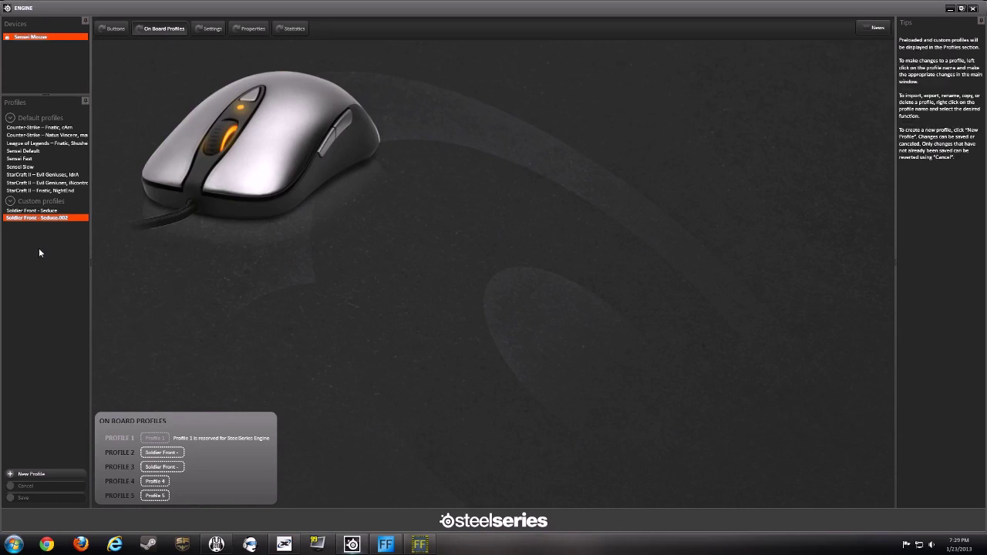
# Step: Create a new custom profile and rename it "tutorial"
pyautogui.click(38, 475)
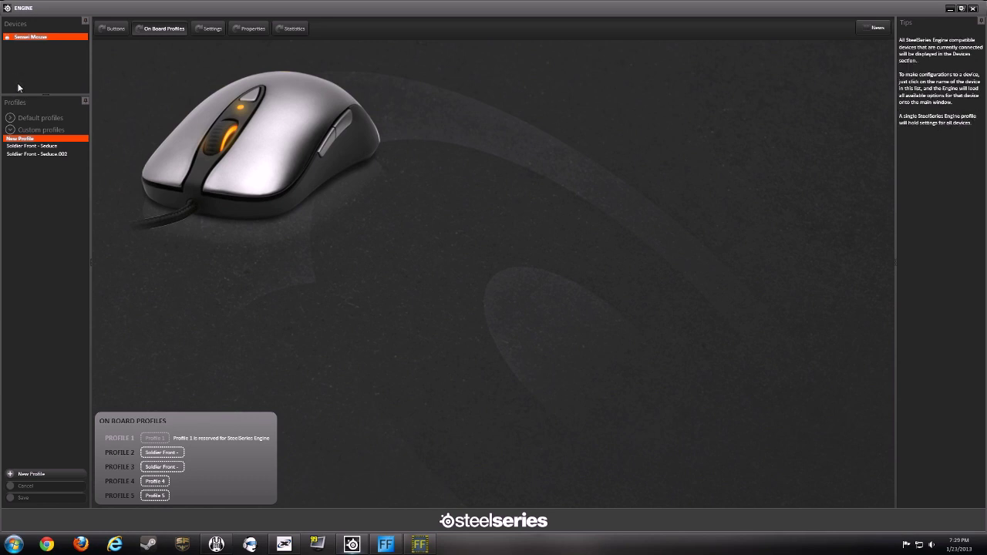
pyautogui.rightClick(34, 136)
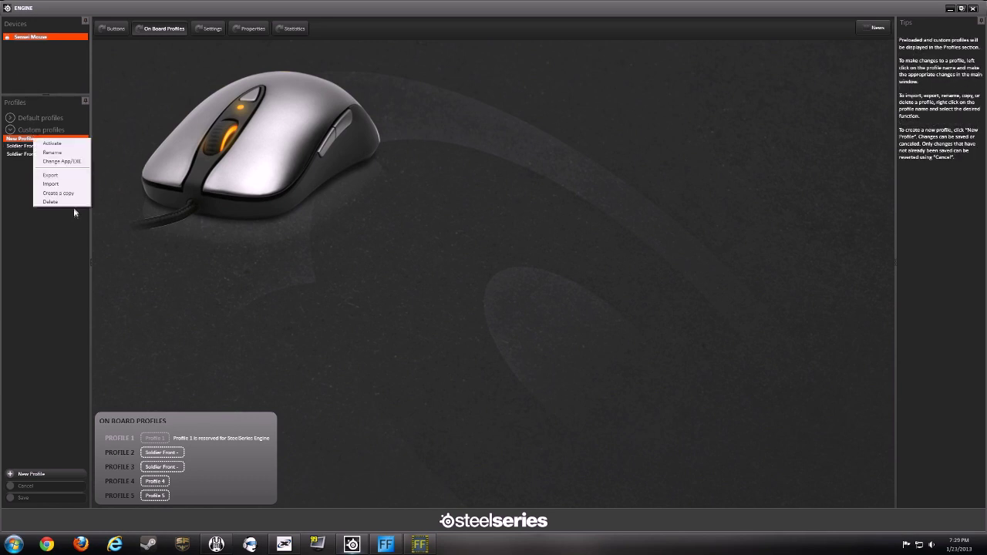
pyautogui.click(65, 152)
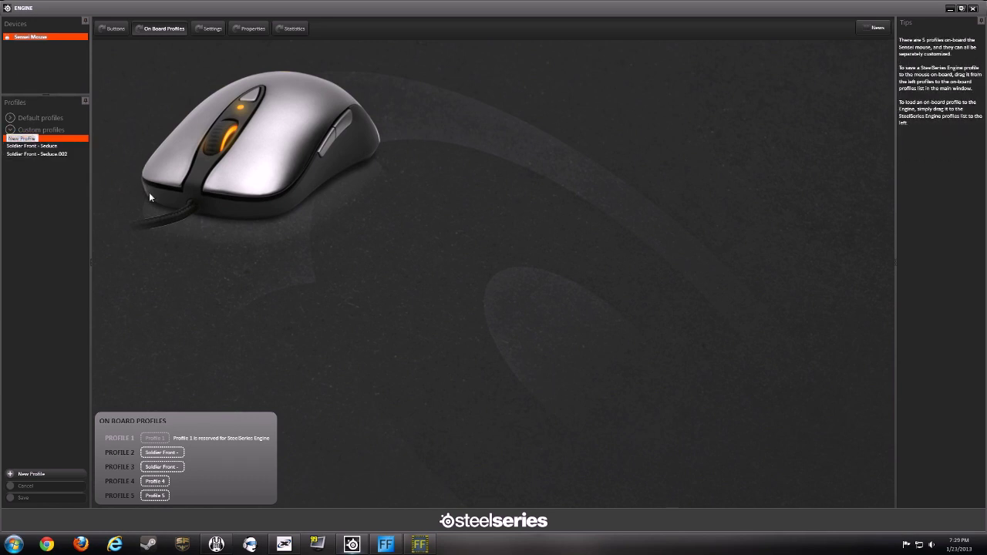
pyautogui.write('tutorial')
pyautogui.press('Return')
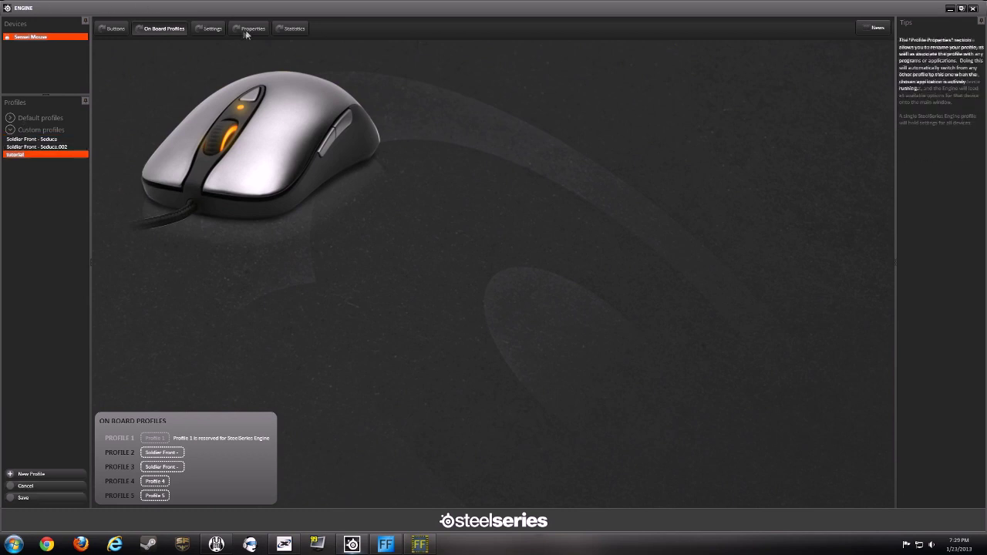
# Step: Set CPI 1 of the tutorial profile to 400 and save the profile
pyautogui.click(212, 29)
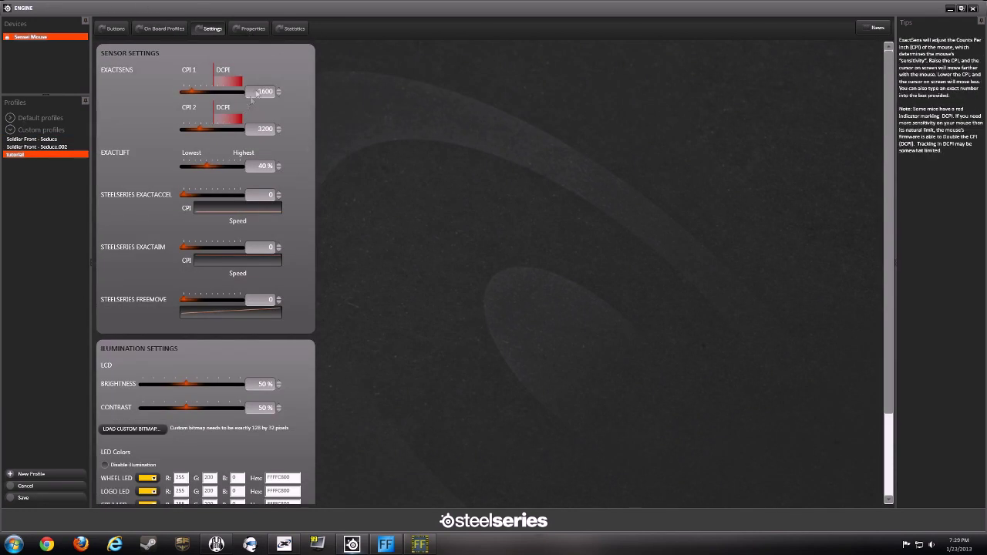
pyautogui.doubleClick(264, 91)
pyautogui.write('400')
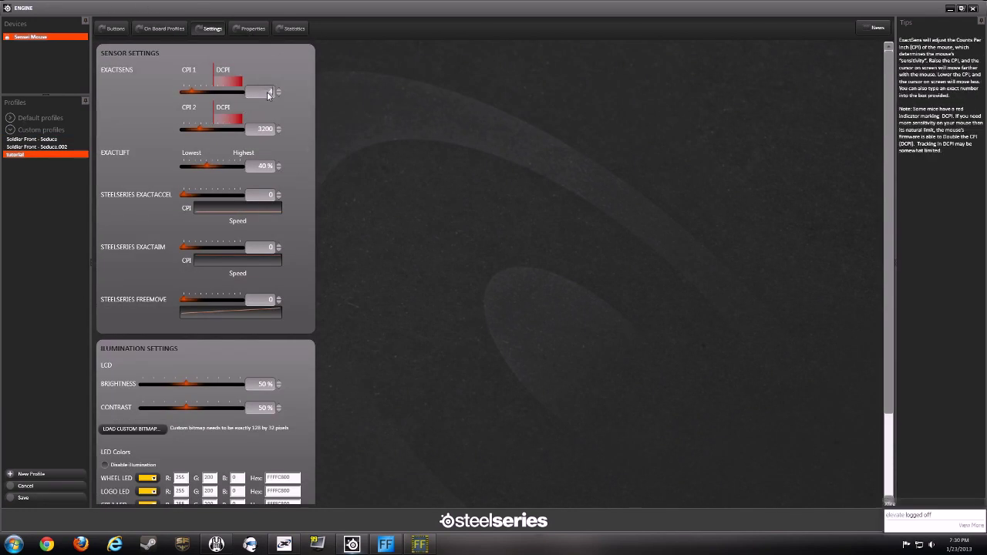
pyautogui.press('Return')
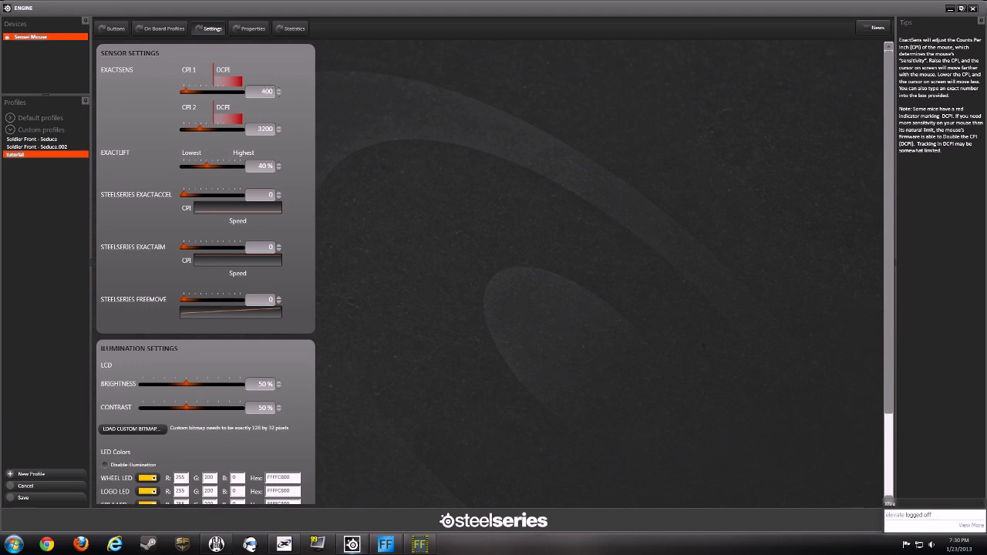
pyautogui.click(59, 499)
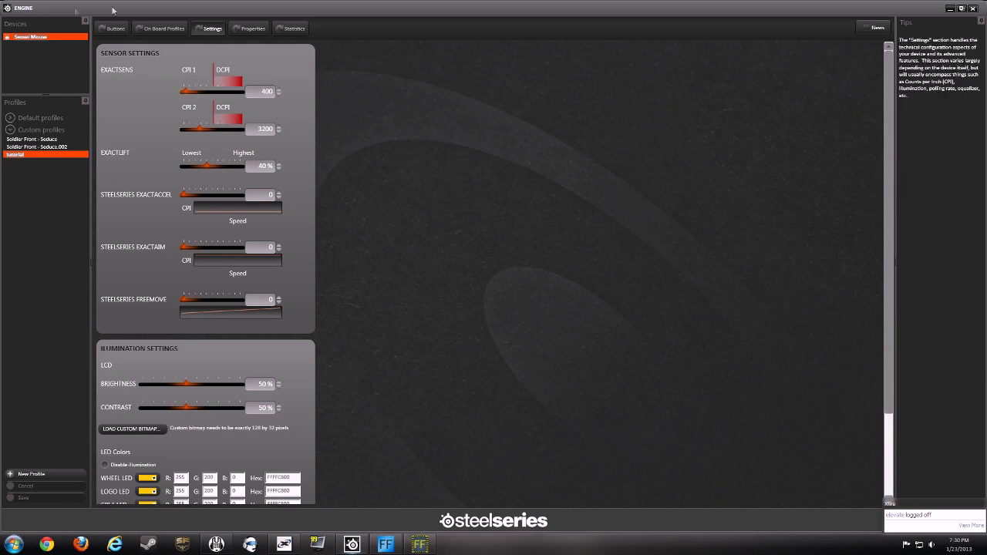
# Step: Upload the tutorial profile to the mouse's on-board Profile 4 slot and dismiss the upload message
pyautogui.click(163, 29)
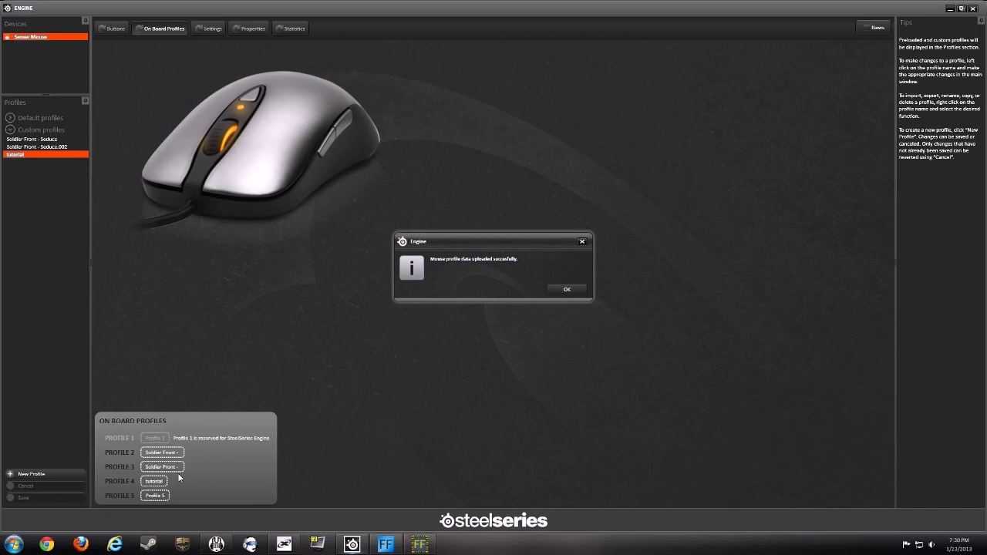
pyautogui.click(562, 290)
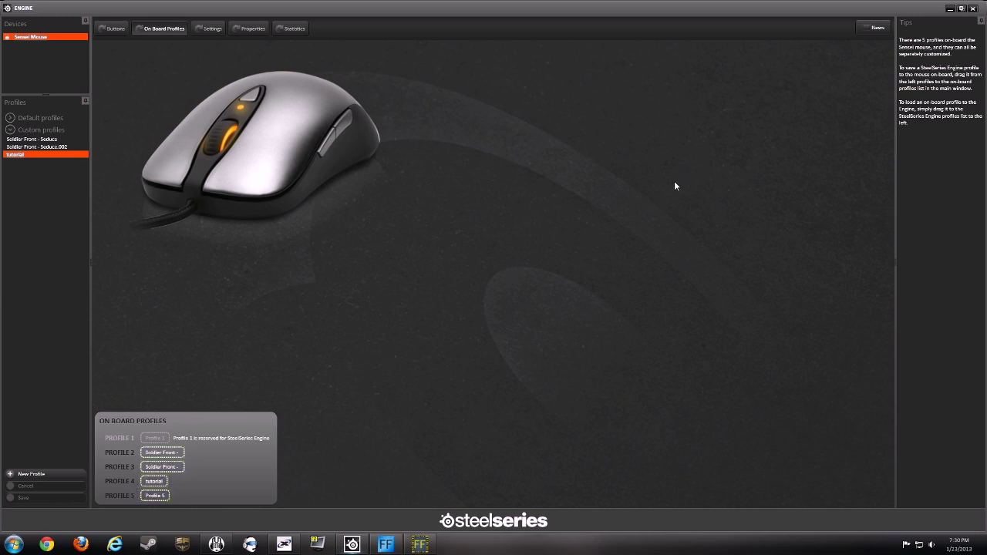
# Step: Close the SteelSeries Engine window and switch to FFsplit
pyautogui.click(975, 9)
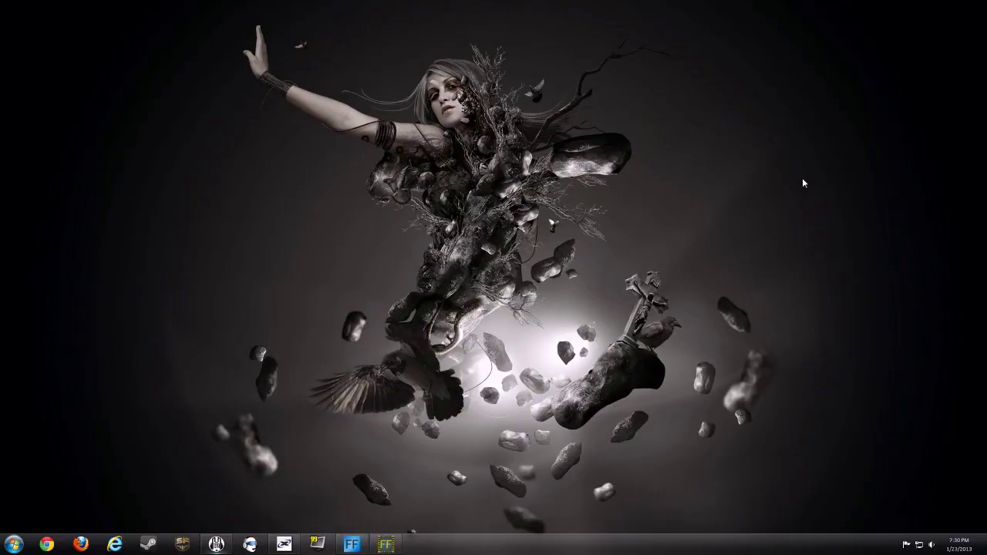
pyautogui.click(351, 546)
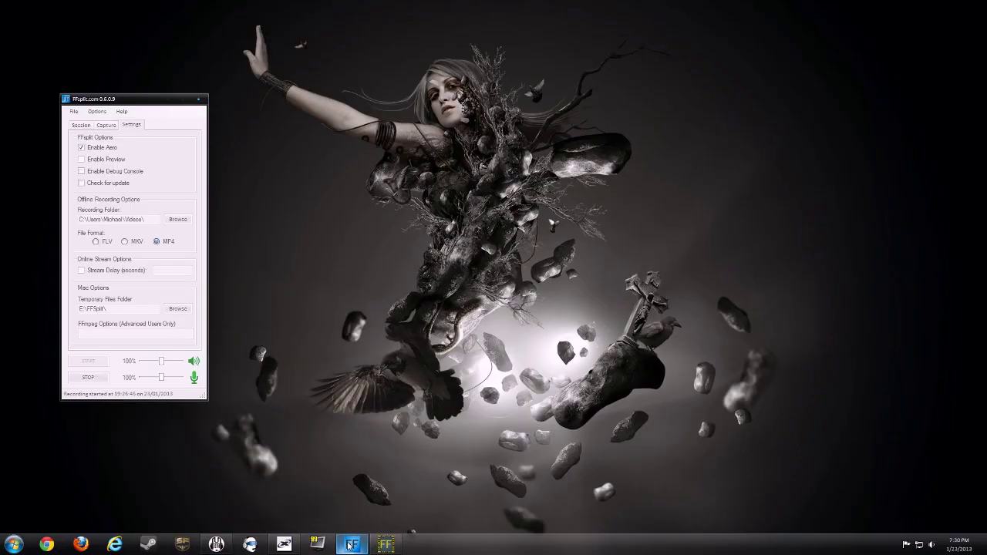